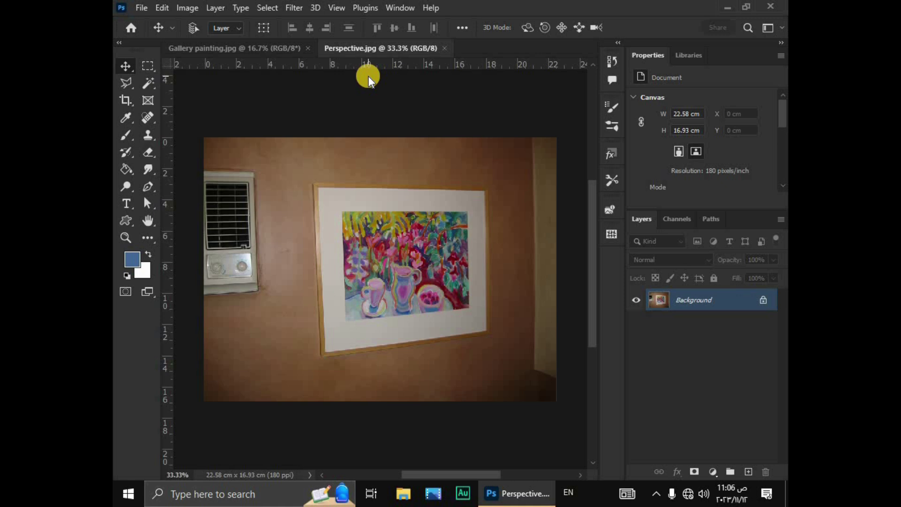
- Open the Edit menu to reach Preferences > General
{"action": "left_click", "coordinate": [163, 10]}
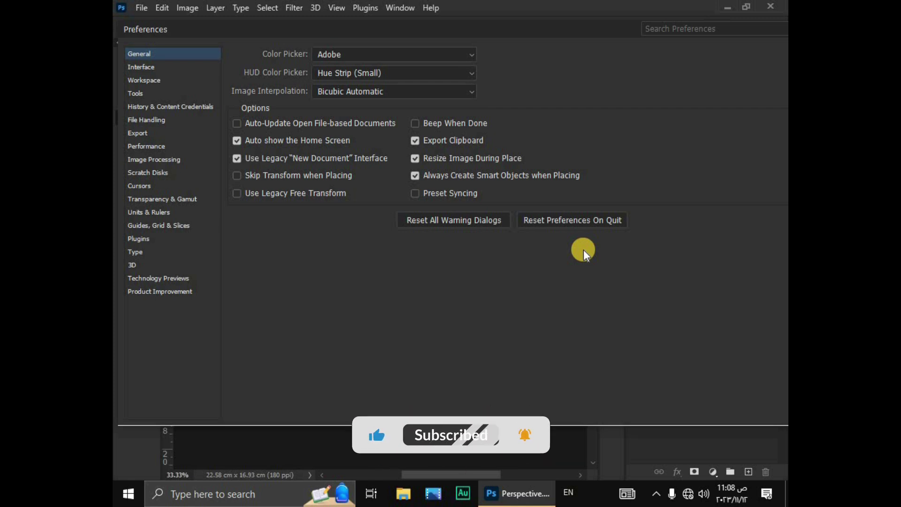
- On the Interface preferences page, preview the second, third and lightest Color Theme swatches
{"action": "left_click", "coordinate": [146, 67]}
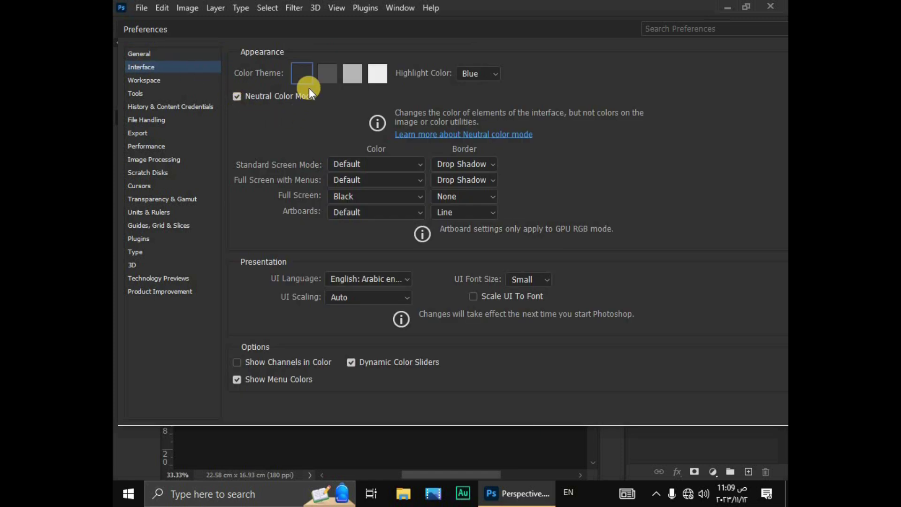
{"action": "left_click", "coordinate": [323, 78]}
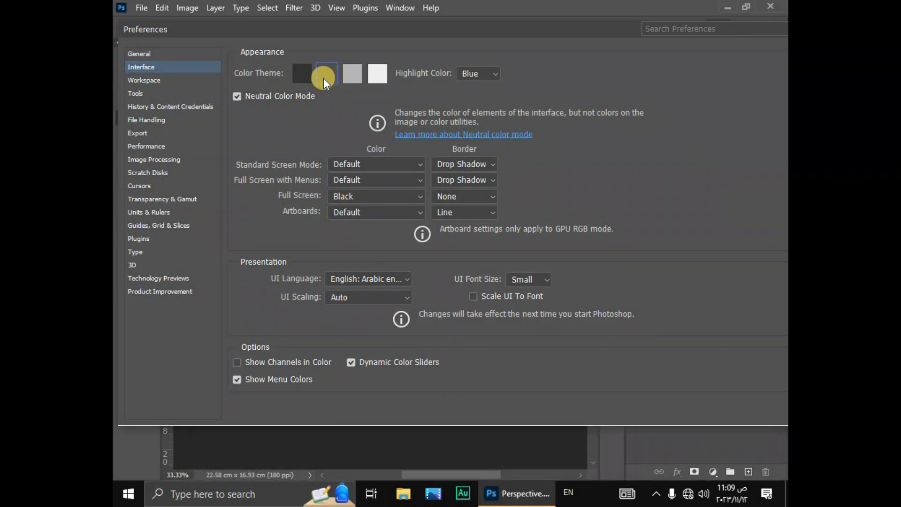
{"action": "left_click", "coordinate": [351, 76]}
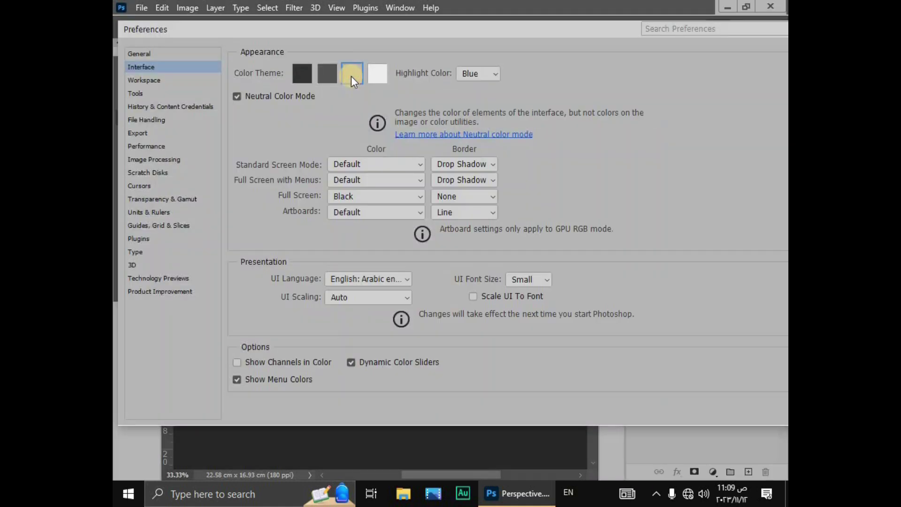
{"action": "left_click", "coordinate": [378, 74]}
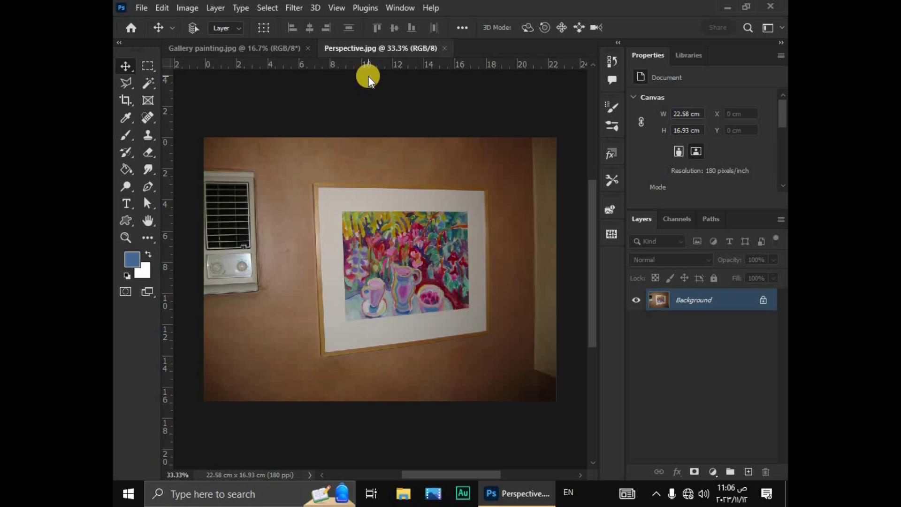
- Show the Edit > Preferences category submenu, then dismiss the open menus
{"action": "left_click", "coordinate": [163, 8]}
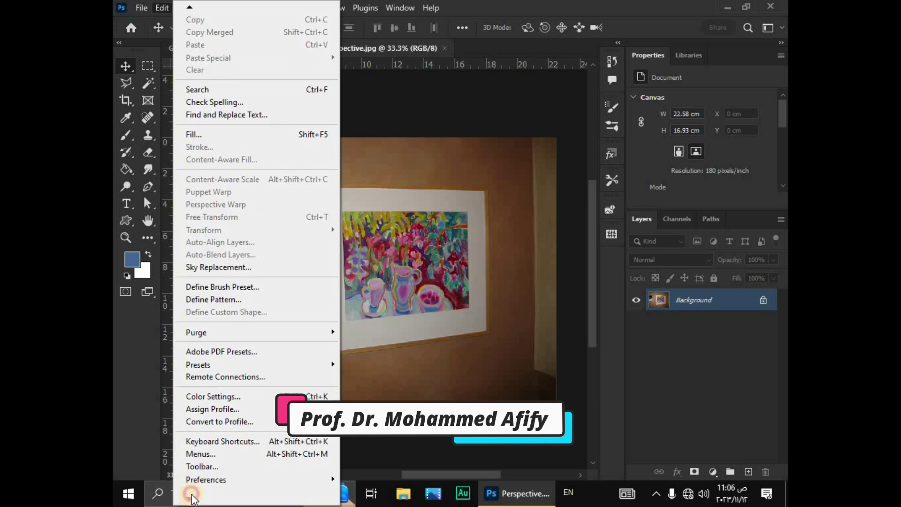
{"action": "left_click", "coordinate": [206, 480]}
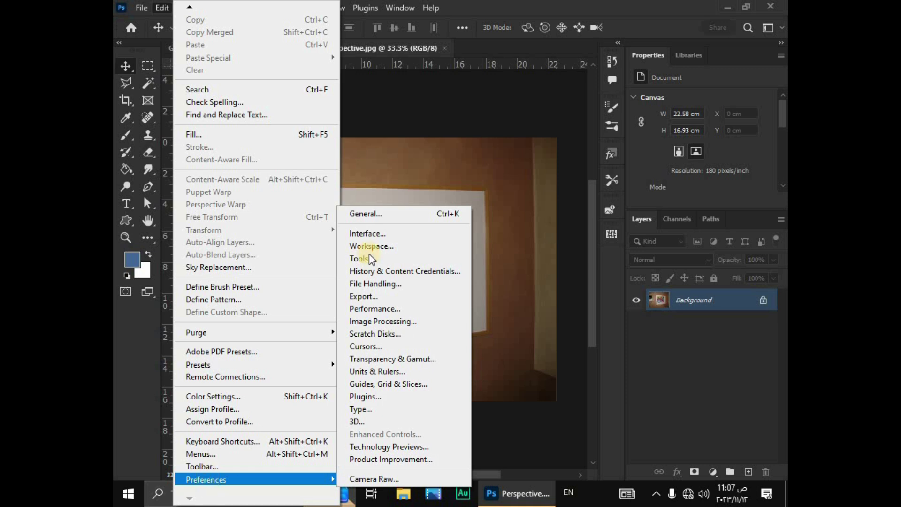
{"action": "left_click", "coordinate": [543, 117]}
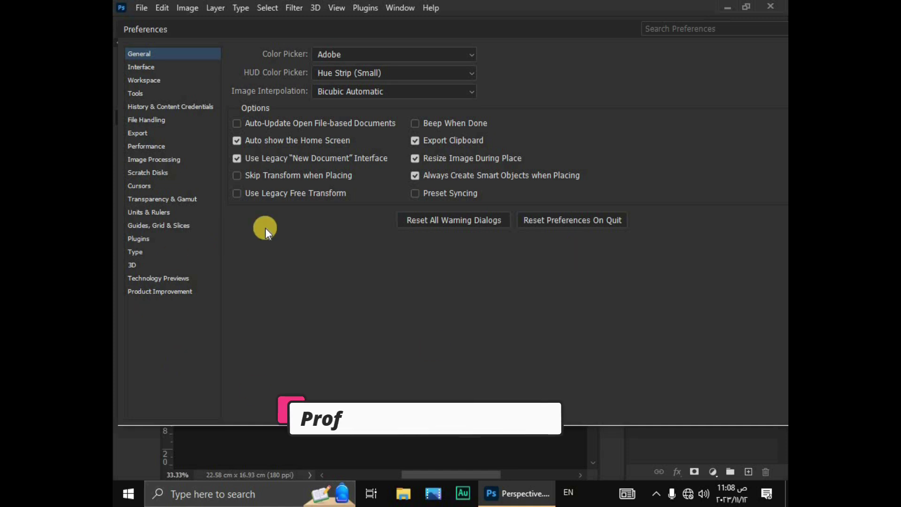
- On the Interface preferences page, step through the Color Theme swatches to the fourth, lightest one
{"action": "left_click", "coordinate": [146, 68]}
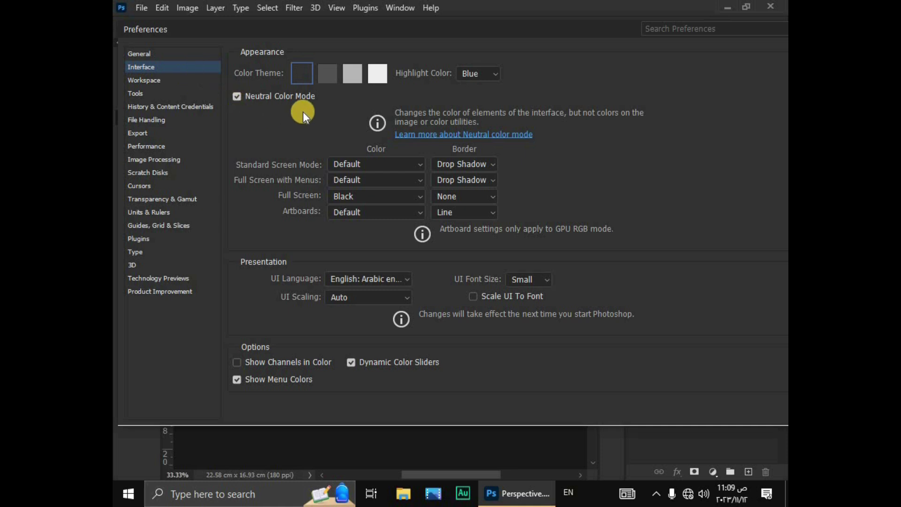
{"action": "left_click", "coordinate": [323, 78]}
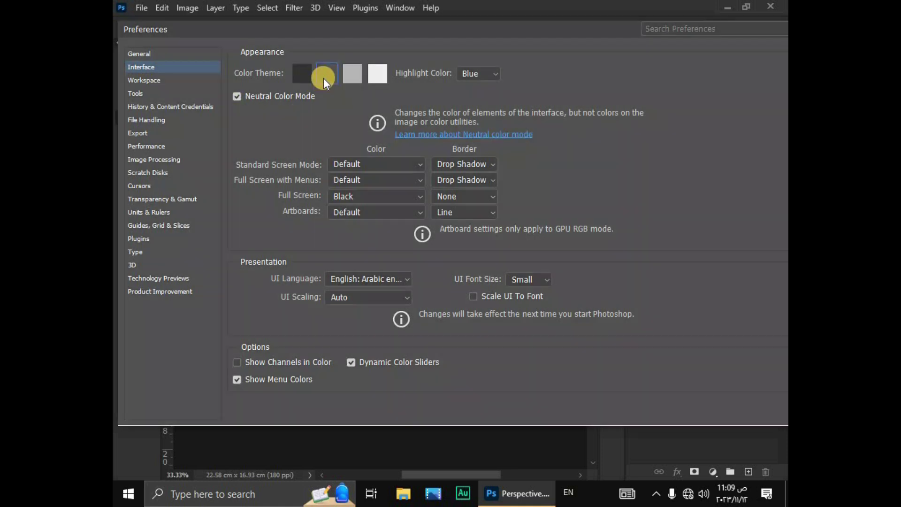
{"action": "left_click", "coordinate": [352, 75]}
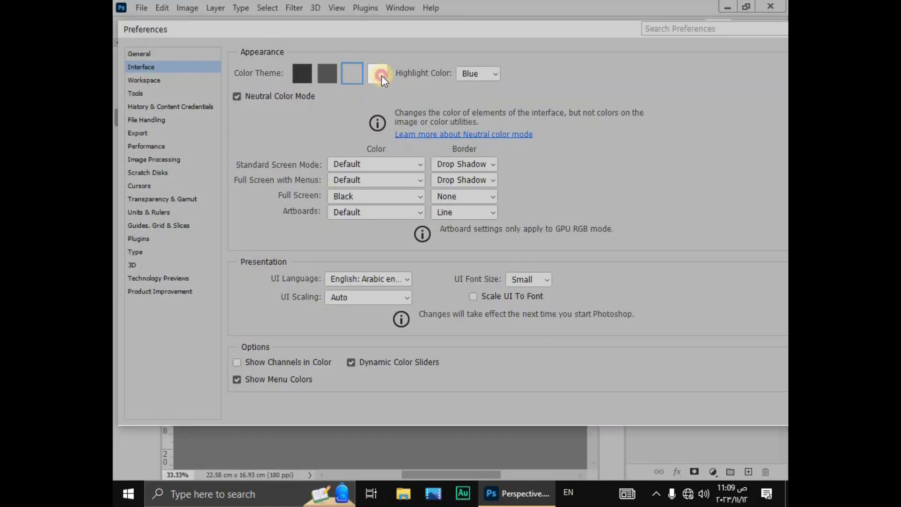
{"action": "left_click", "coordinate": [381, 76]}
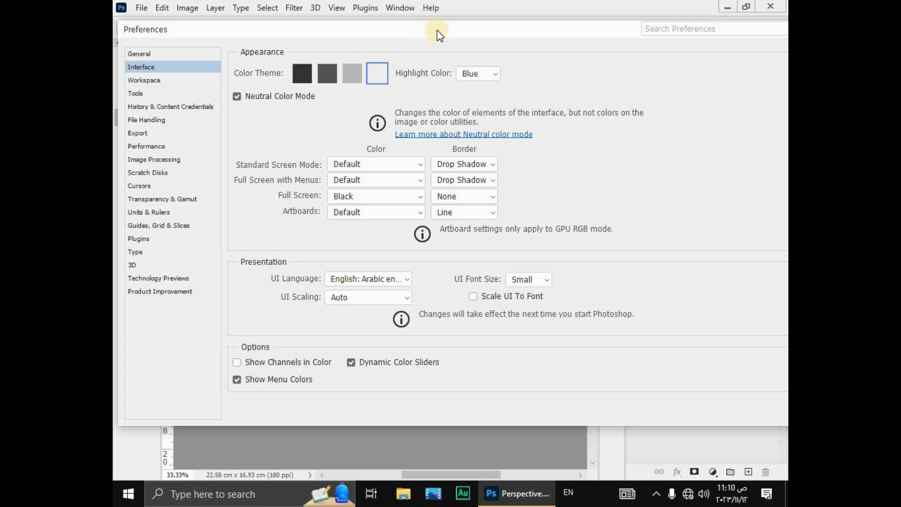
- Move the Preferences dialog aside to view the light theme, then accept with OK
{"action": "left_click_drag", "start_coordinate": [440, 30], "coordinate": [115, 89]}
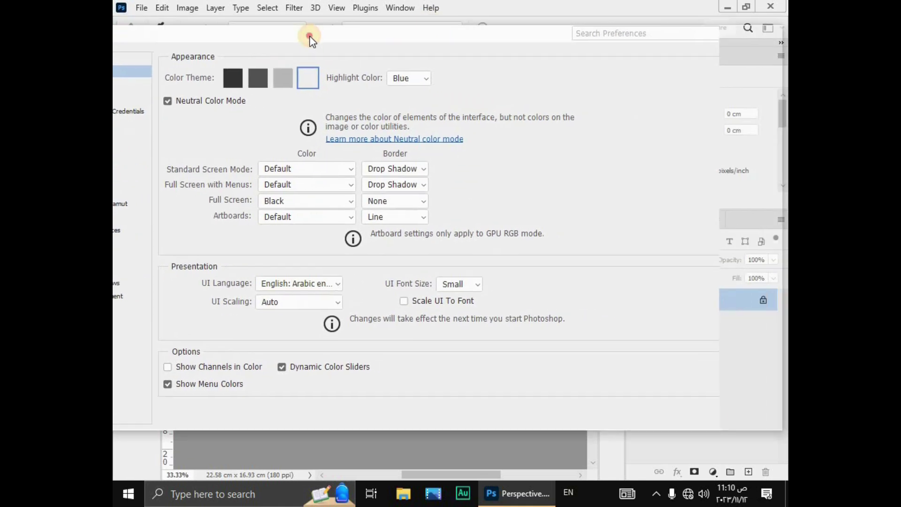
{"action": "left_click_drag", "start_coordinate": [115, 89], "coordinate": [113, 89]}
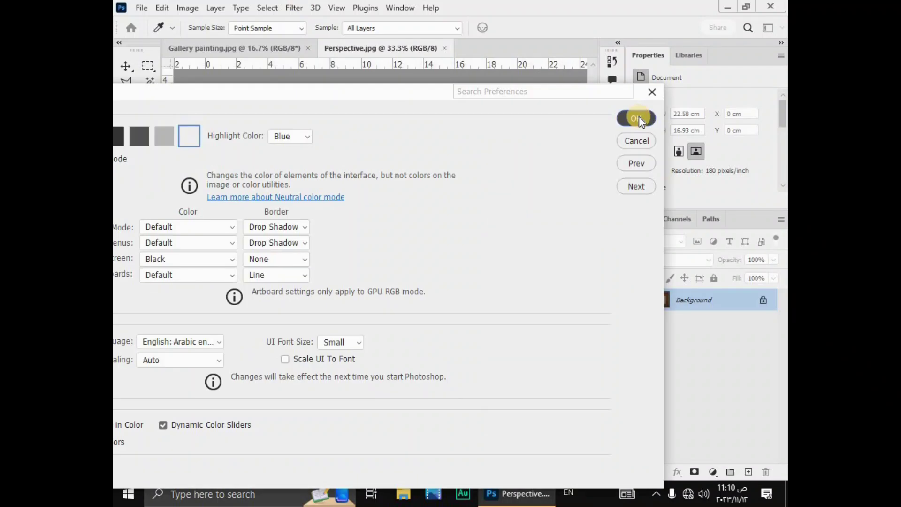
{"action": "left_click", "coordinate": [639, 118]}
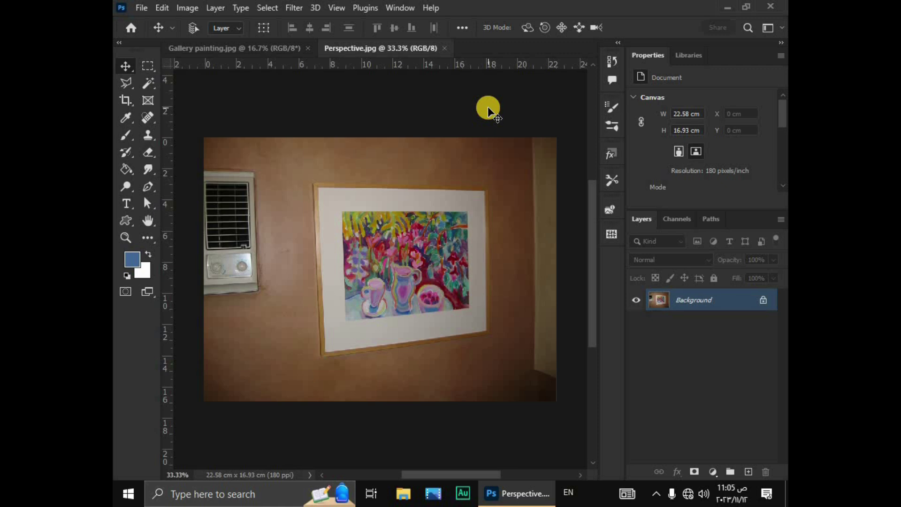
{"action": "left_click", "coordinate": [781, 27]}
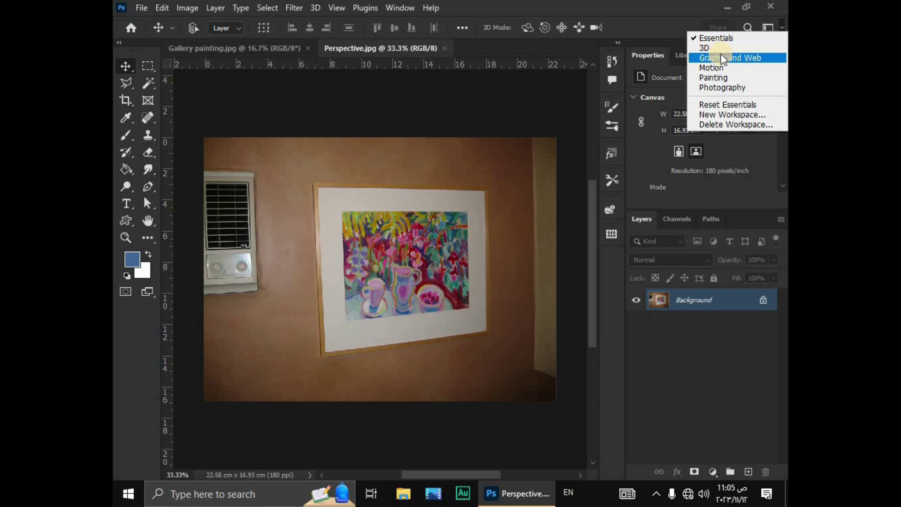
{"action": "left_click", "coordinate": [772, 28]}
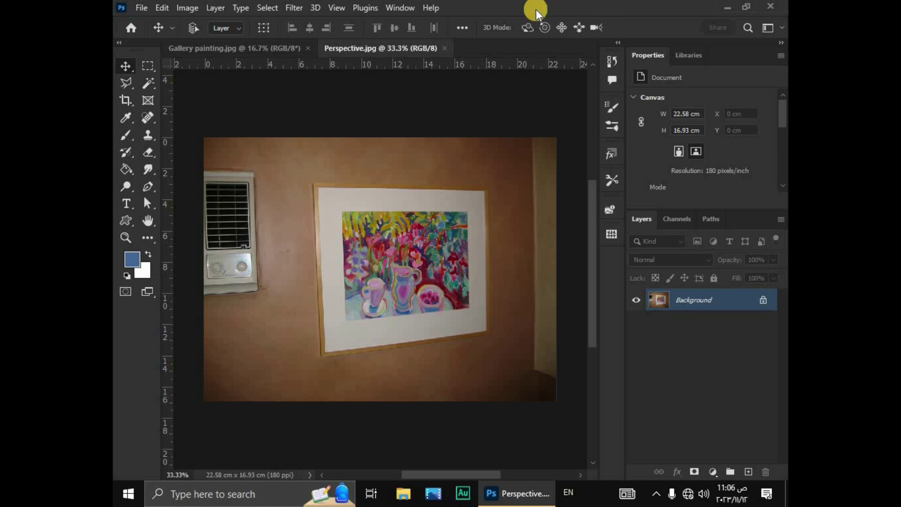
- Open the Window menu listing the panels available to show
{"action": "left_click", "coordinate": [411, 10]}
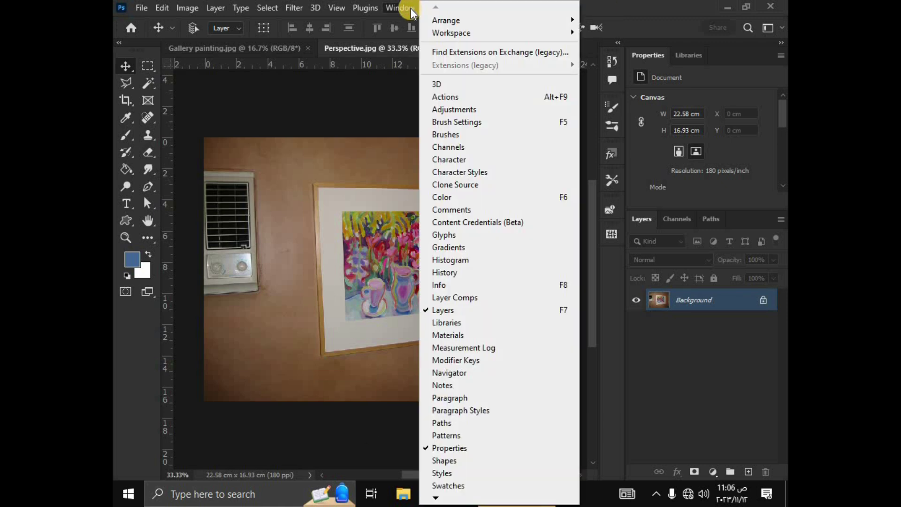